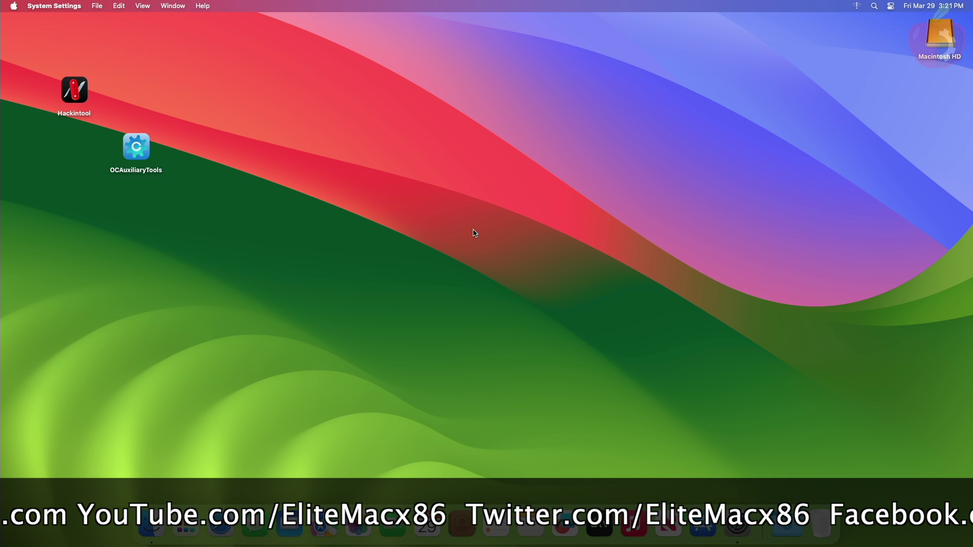
Step: Try signing in with the pasted Apple ID, dismiss the server error, and check Network
left_click(366, 158)
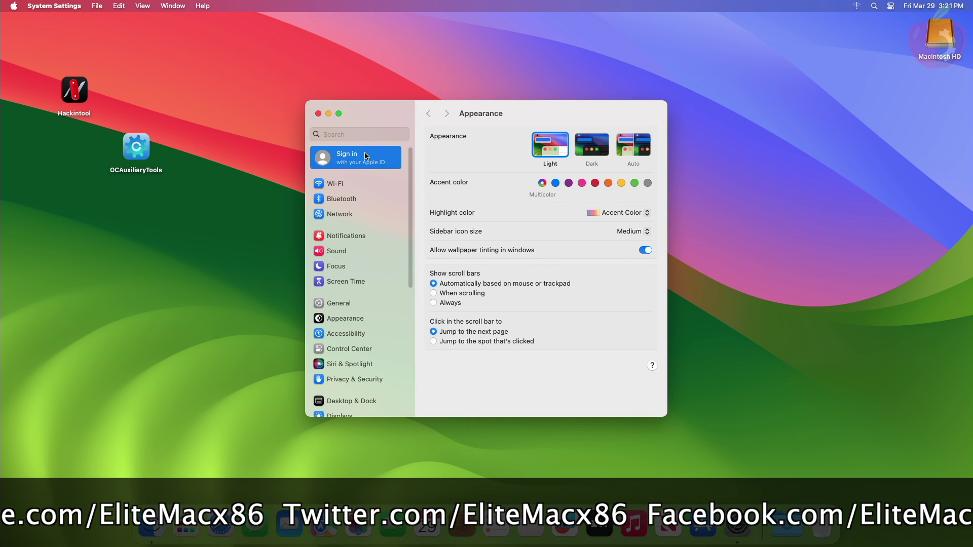
left_click(574, 297)
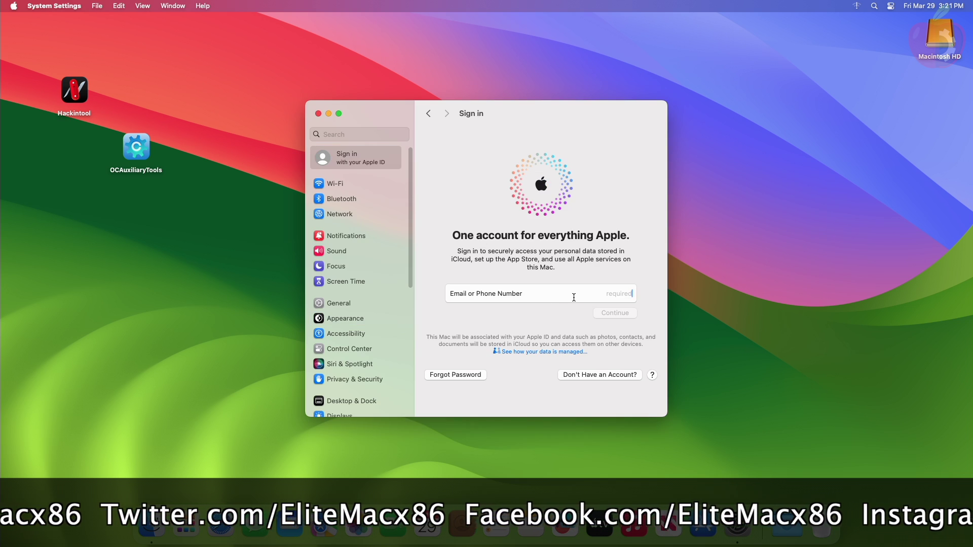
key("super+v")
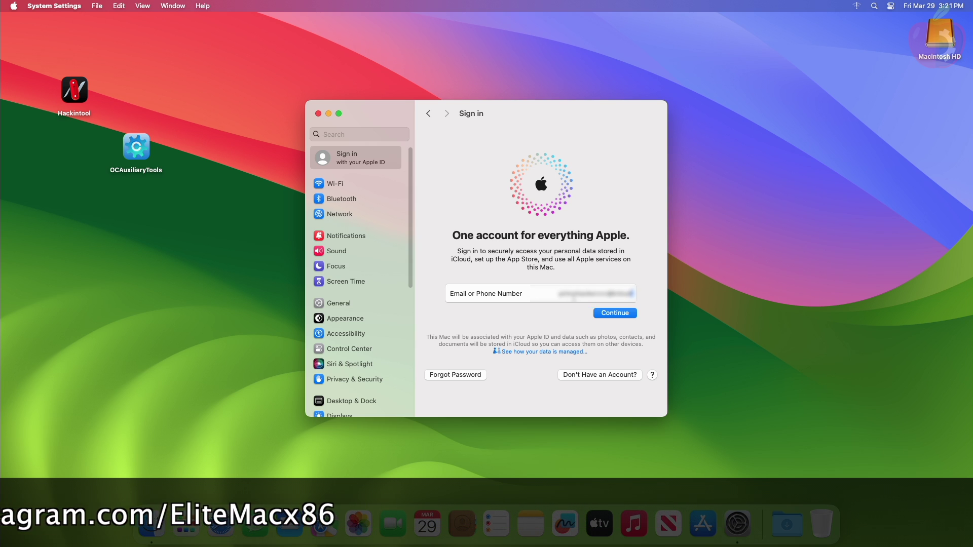
key("Return")
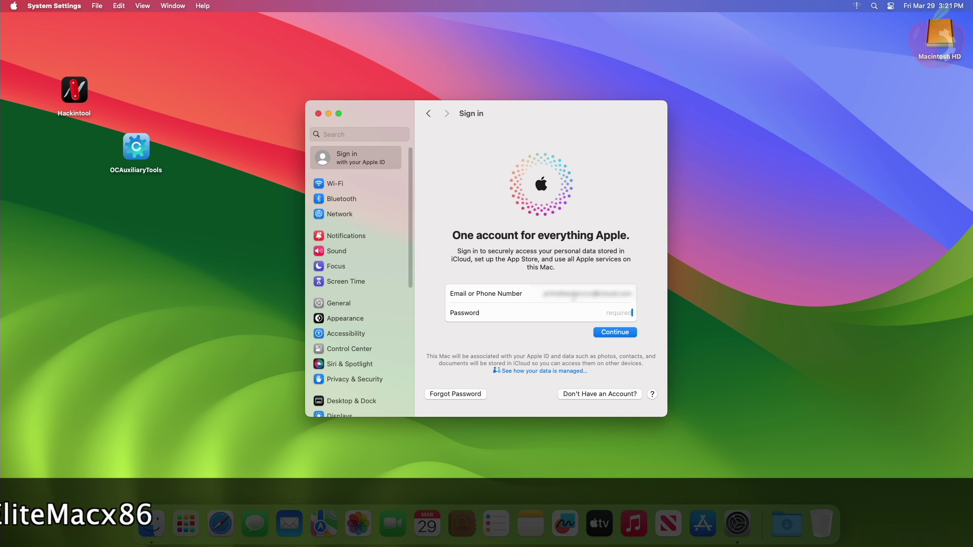
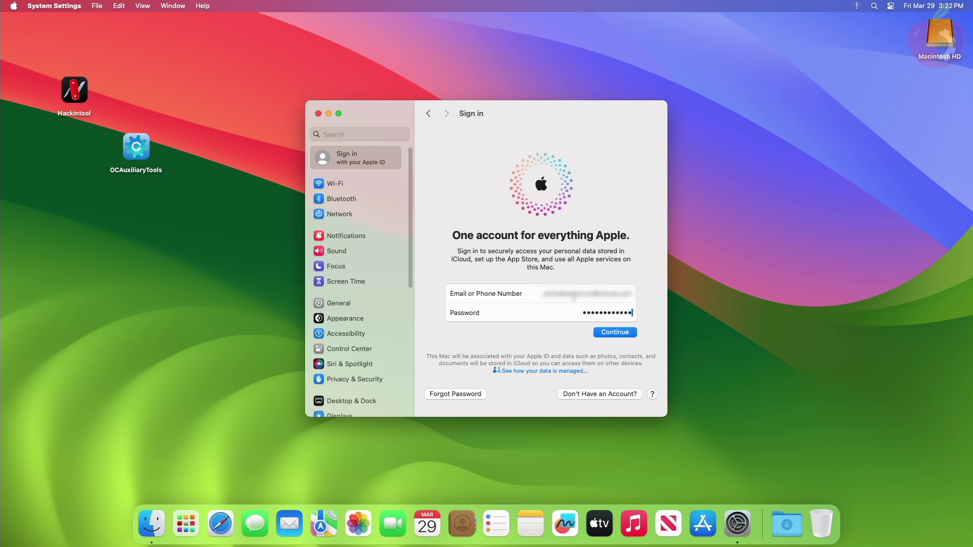
key("Return")
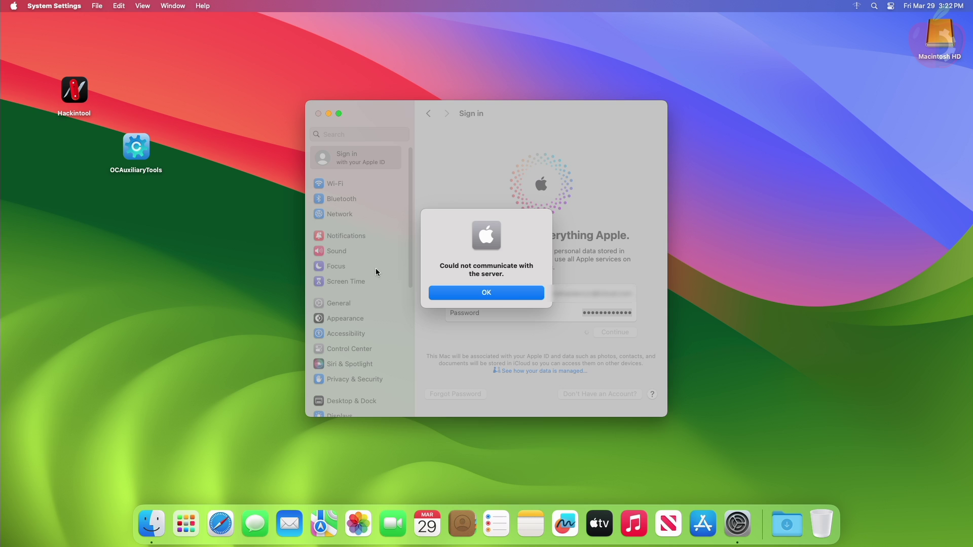
left_click(512, 297)
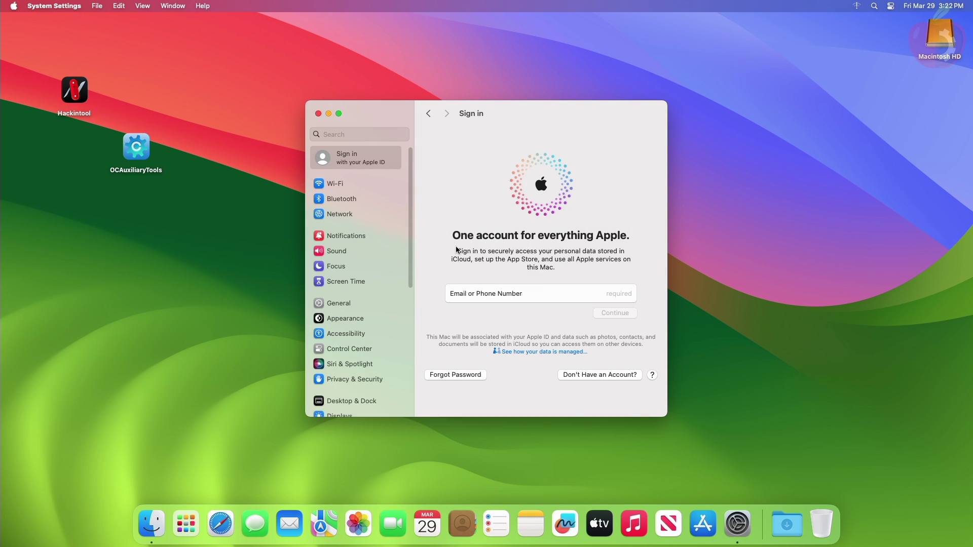
left_click(349, 215)
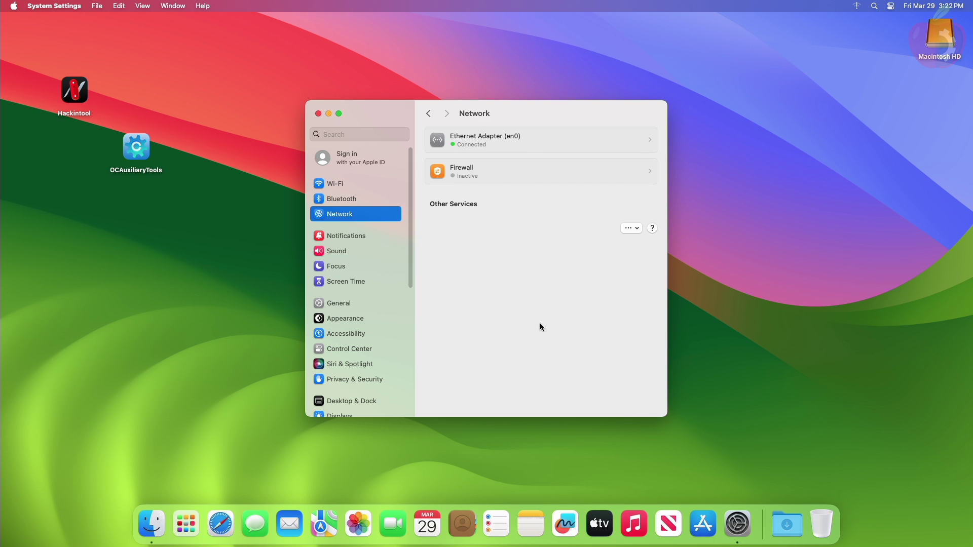
Step: Quit System Settings, launch Hackintool, and inspect the Realtek Ethernet controller in Peripherals
key("super+q")
left_click(85, 99)
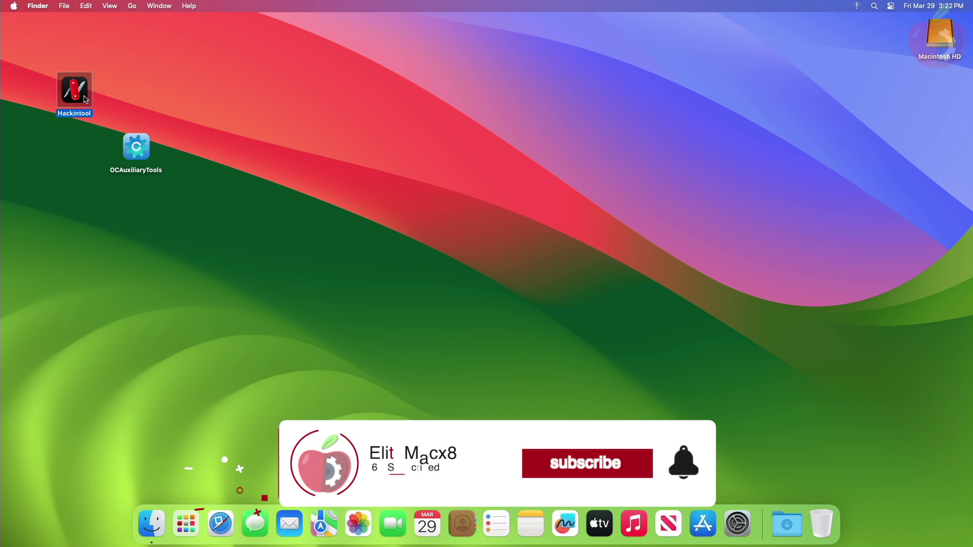
double_click(84, 99)
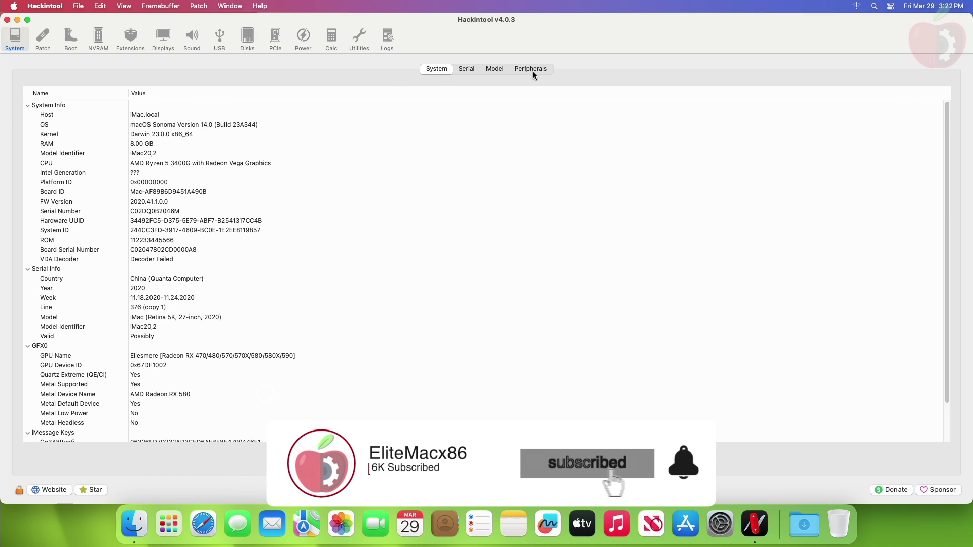
left_click(532, 71)
left_click(209, 109)
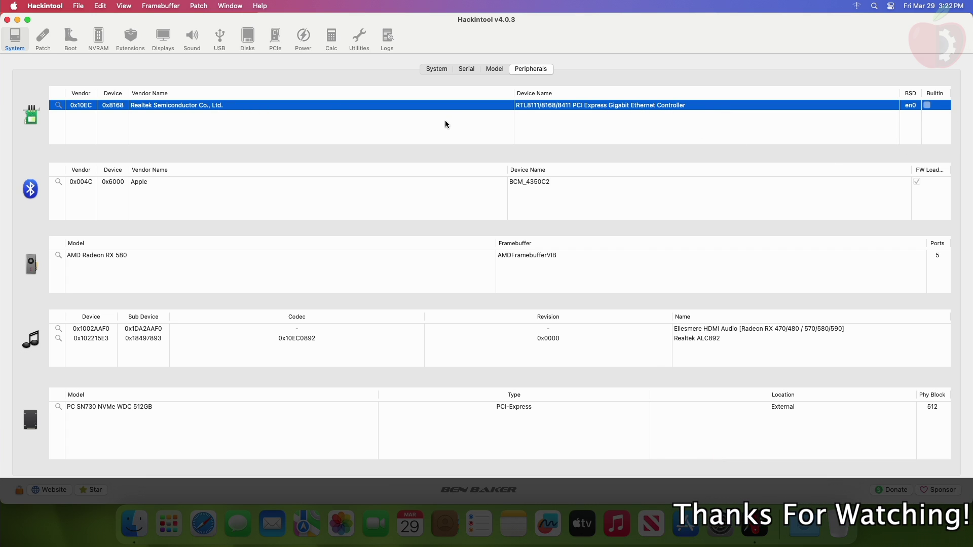
Step: Copy the Realtek Ethernet controller's device path from the PCIe list
left_click(275, 38)
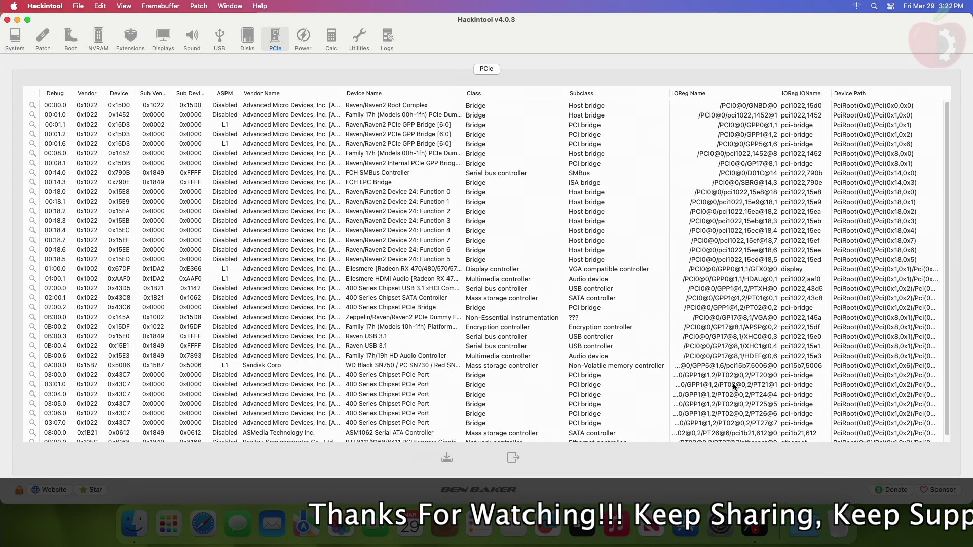
scroll(636, 392, "down", 1)
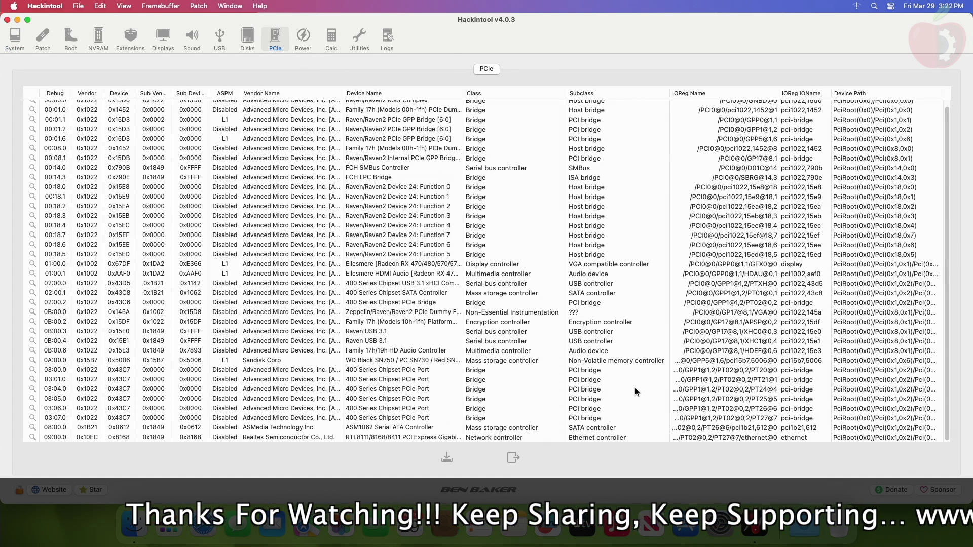
left_click(567, 440)
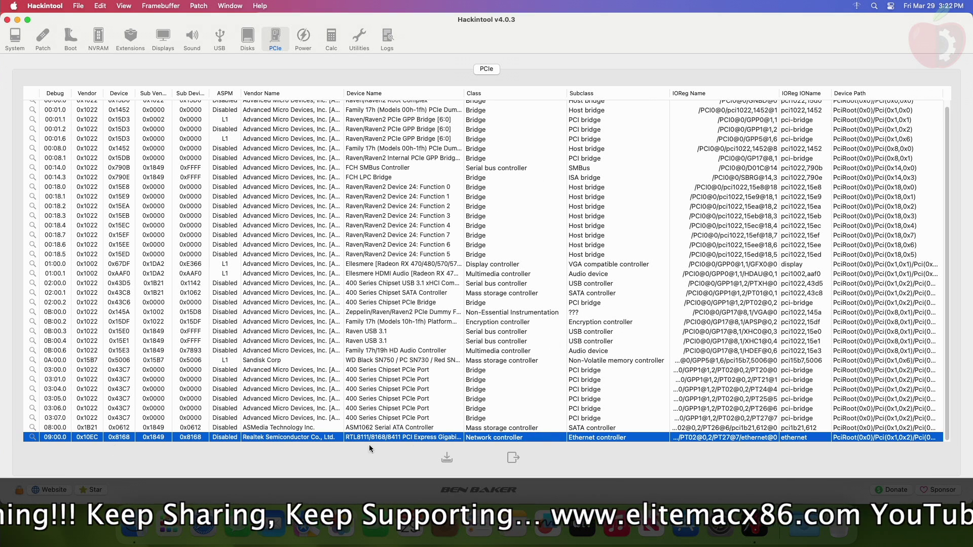
right_click(851, 438)
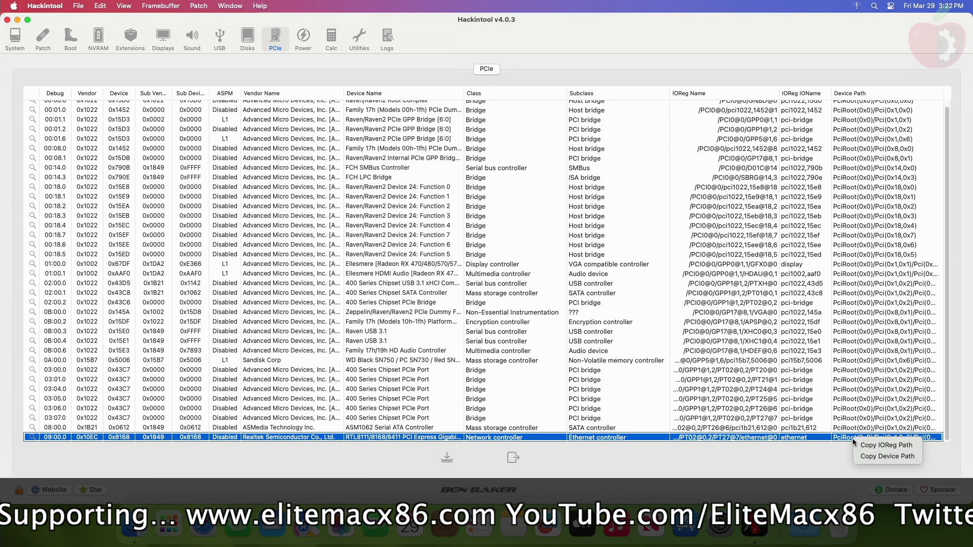
left_click(874, 457)
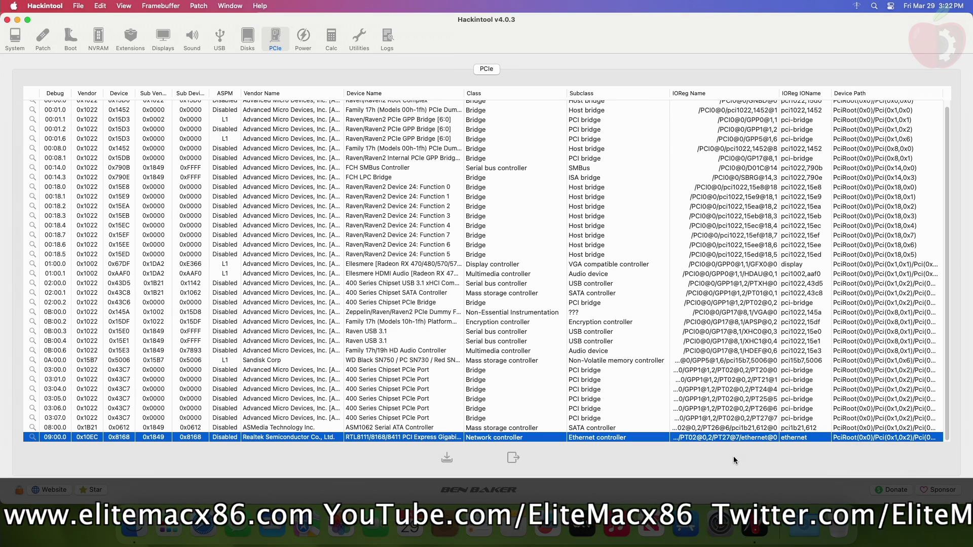
Step: Quit Hackintool, launch OCAuxiliaryTools, and mount the EFI partition with the admin password
key("super+q")
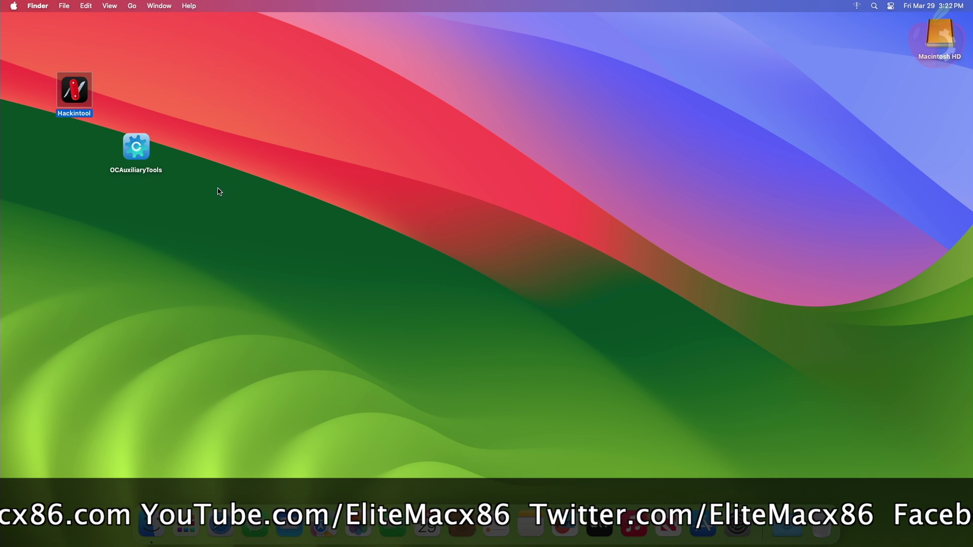
left_click(137, 149)
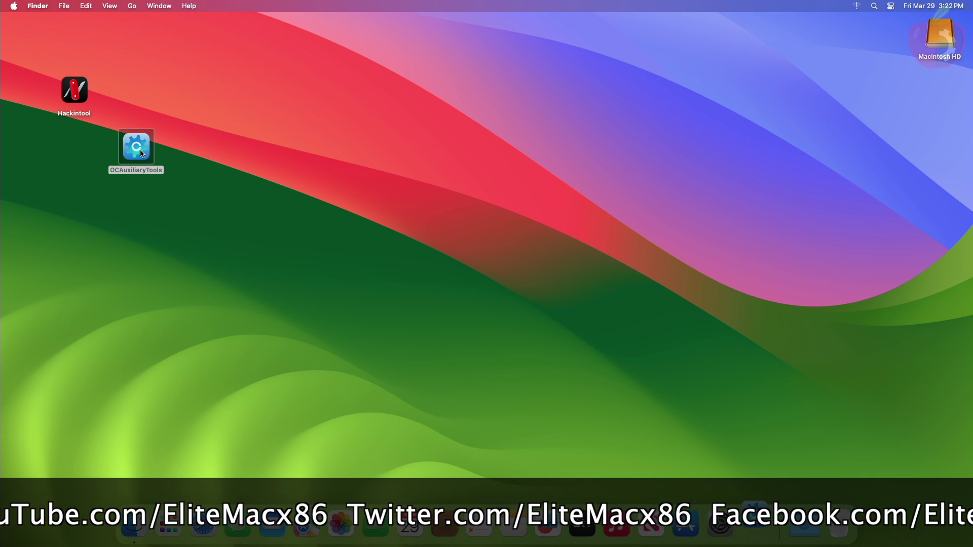
double_click(141, 153)
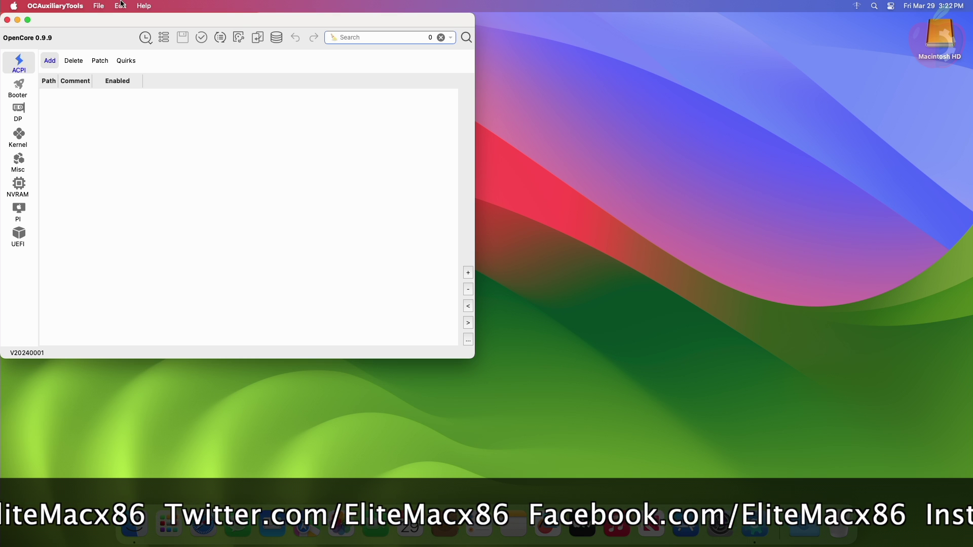
left_click(120, 5)
left_click(131, 120)
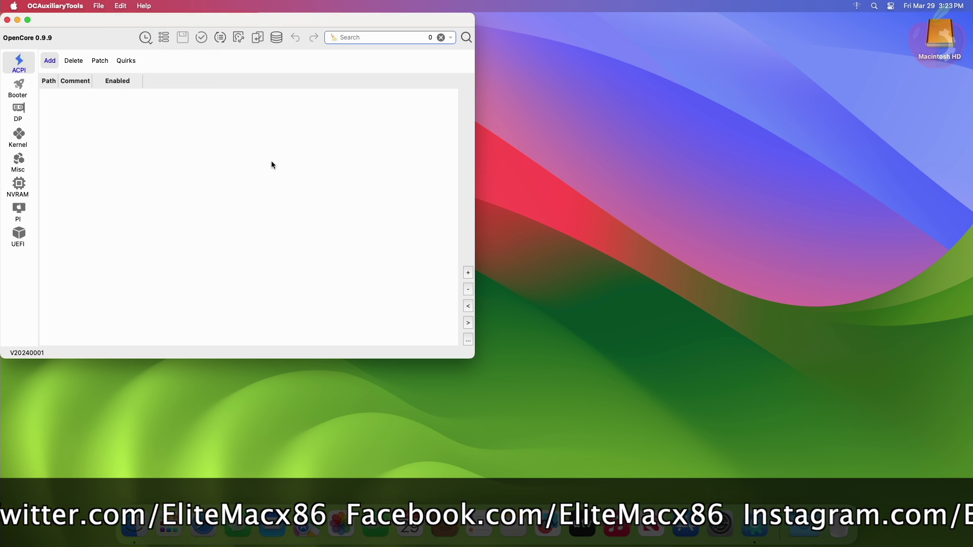
left_click(268, 242)
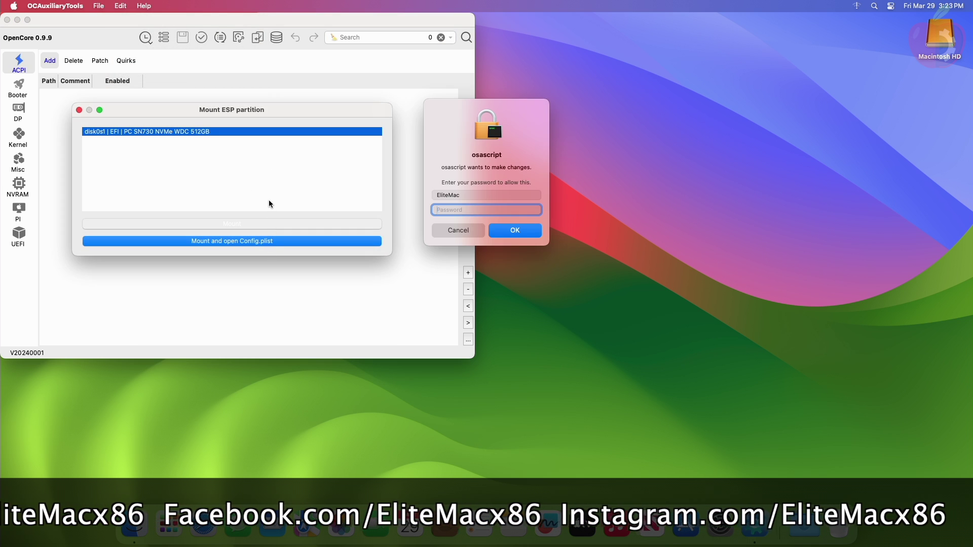
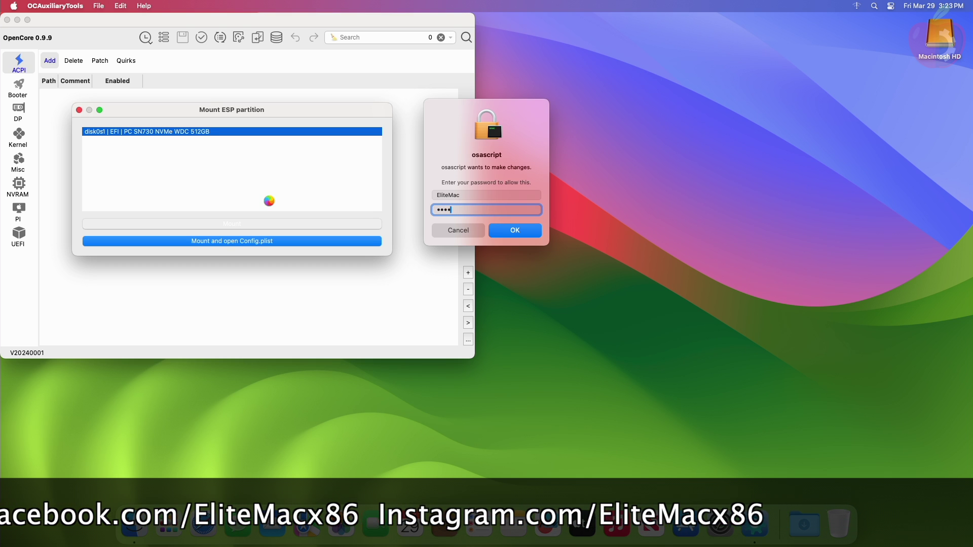
key("Return")
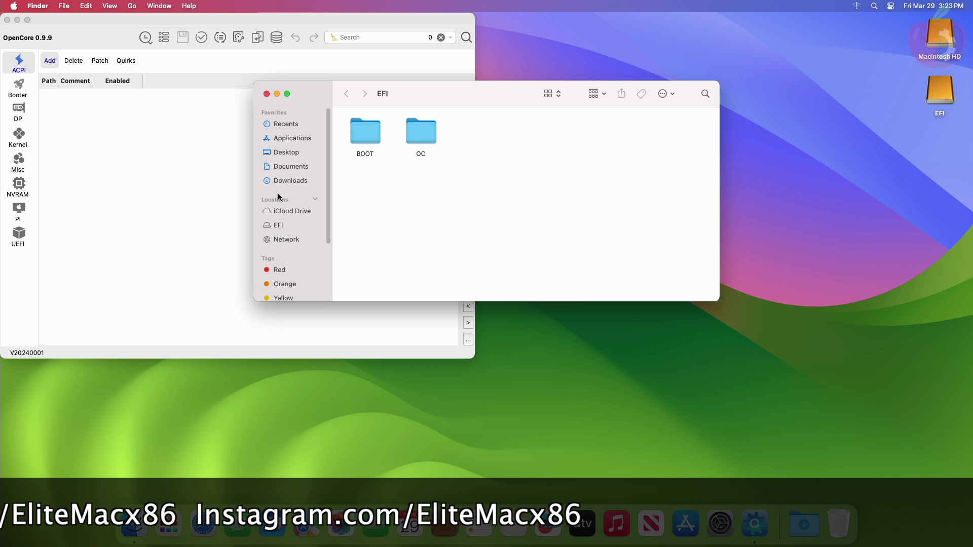
Step: Open the EFI/OC folder and drag config.plist into OCAuxiliaryTools
double_click(423, 138)
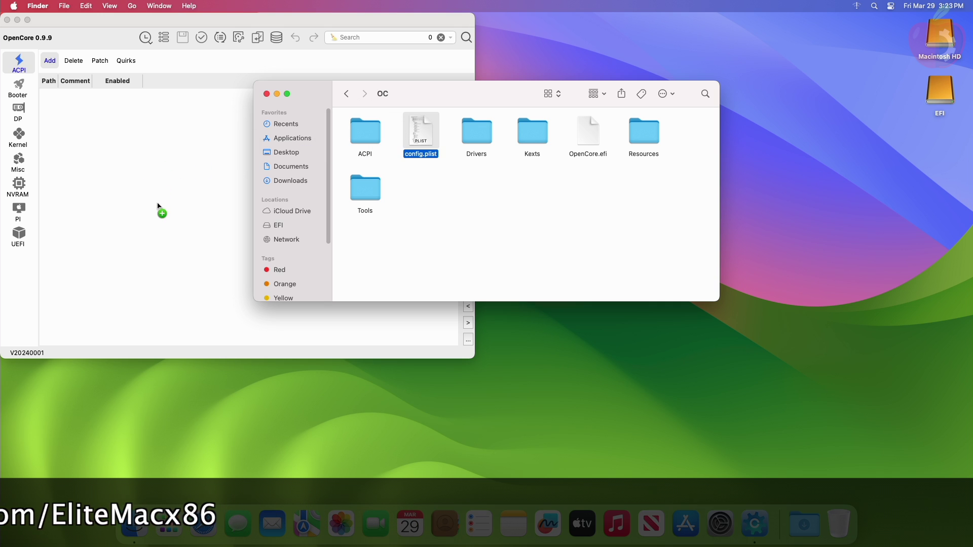
left_click_drag(418, 134, 158, 206)
left_click(167, 217)
Step: Add a DeviceProperties entry with the pasted Ethernet device path
left_click(18, 113)
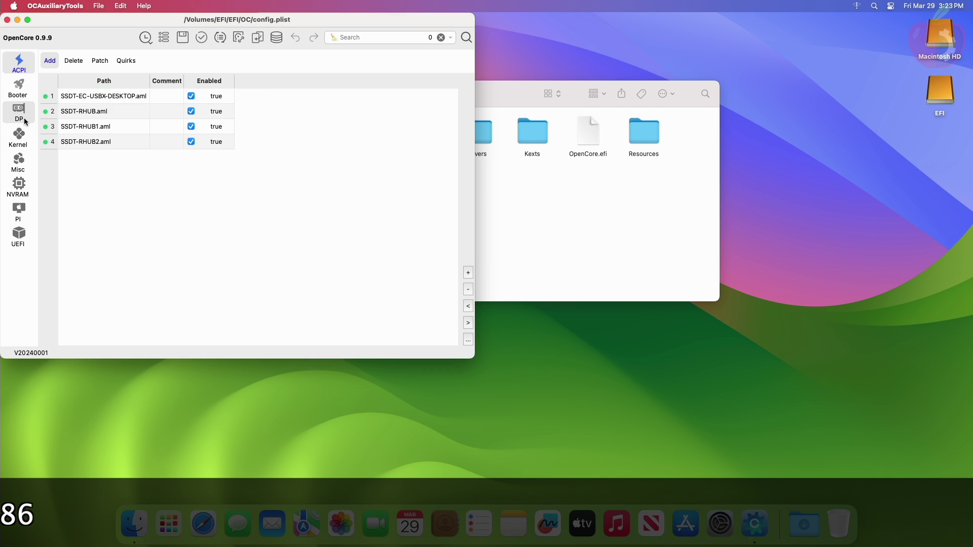
left_click(248, 305)
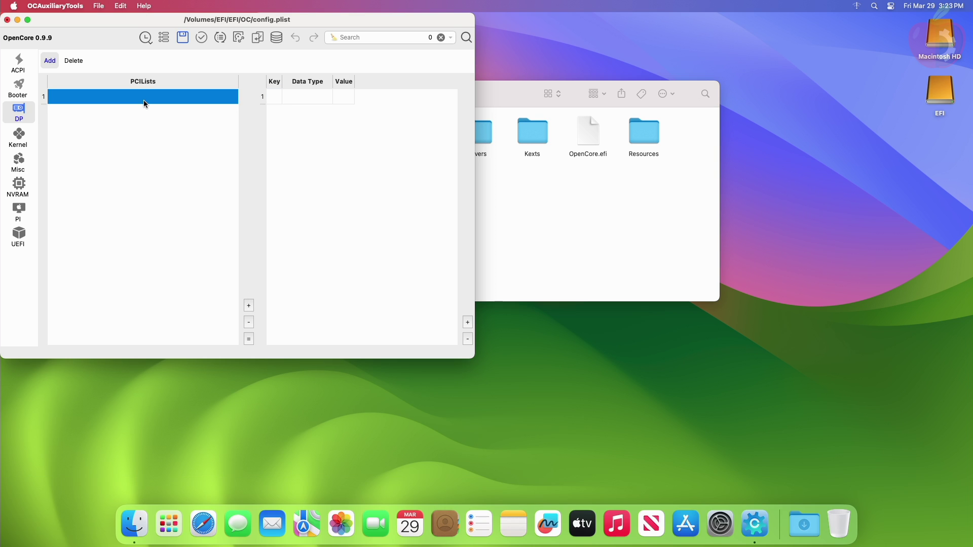
double_click(144, 100)
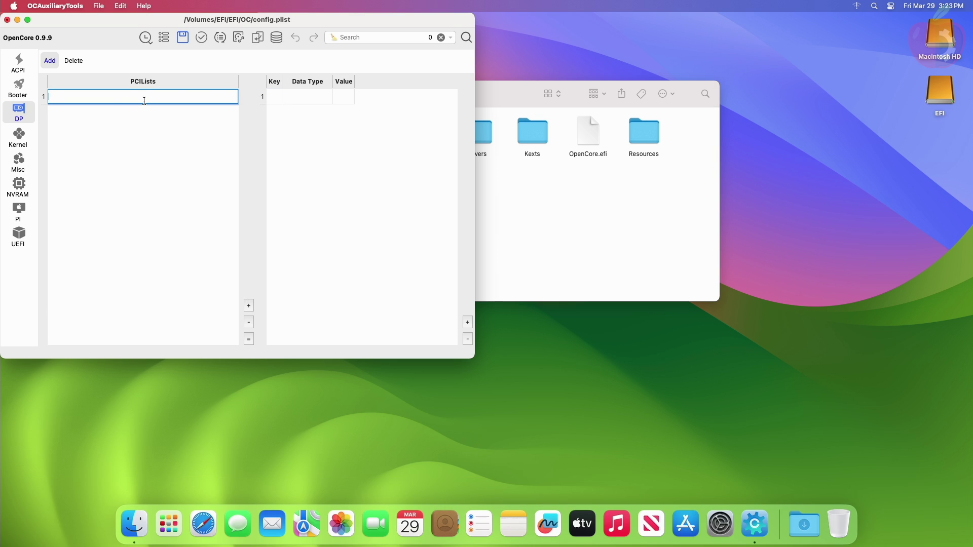
type("PciRoot(0x0)/Pci(0x1,0x2)/Pci(0x0,0x2)/Pci(0x7,0x0)/Pci(0x0,0x0)")
Step: Give that entry a built-in property, type Data, value 01000000
double_click(343, 96)
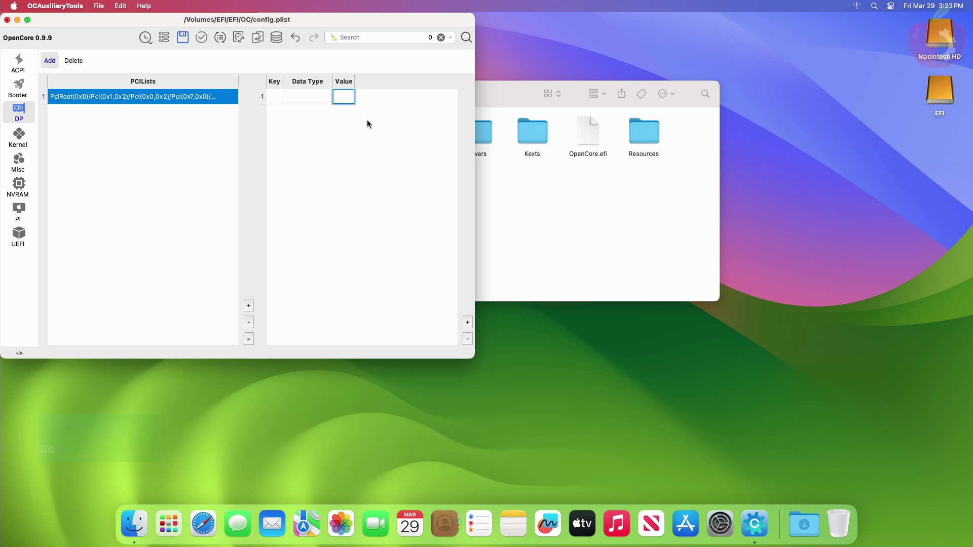
type("01")
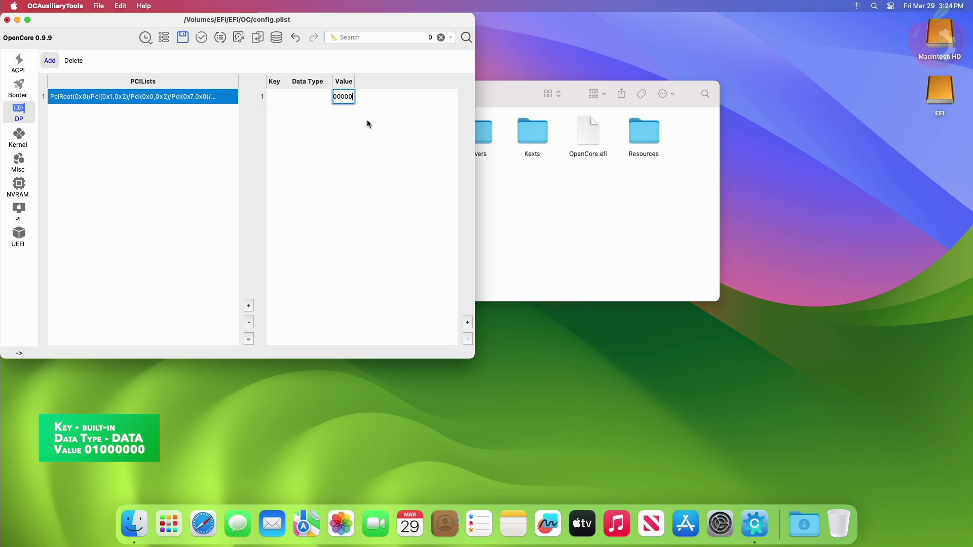
key("Return")
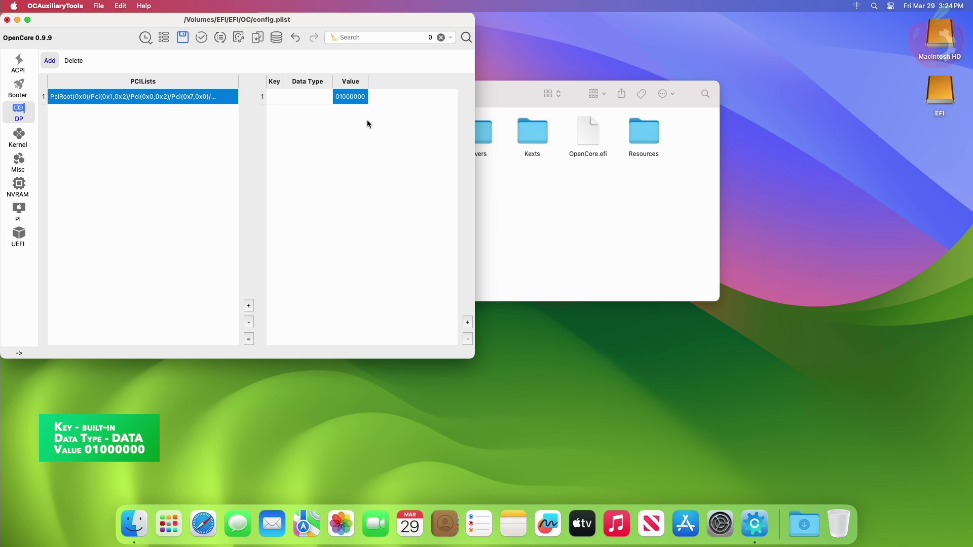
left_click(319, 97)
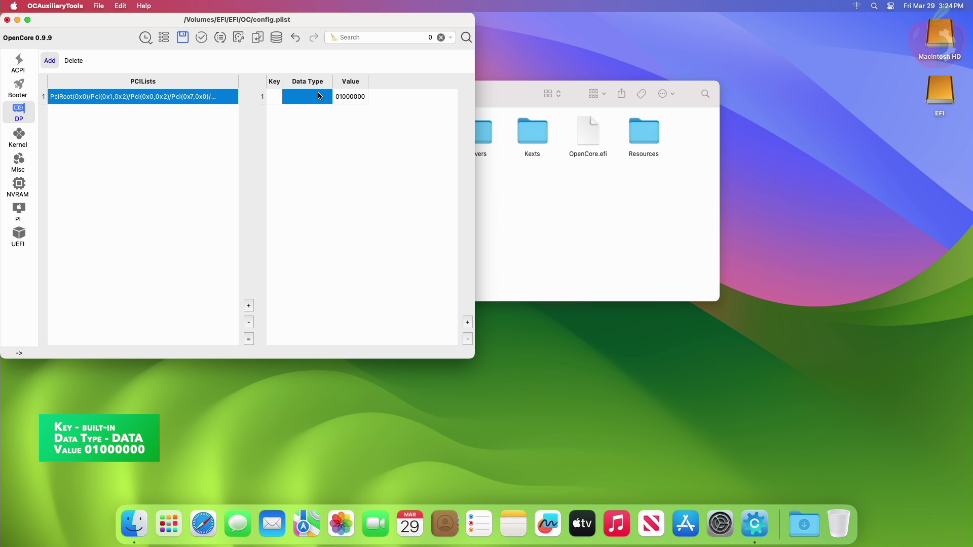
left_click(324, 97)
left_click(315, 104)
left_click(272, 96)
left_click(273, 98)
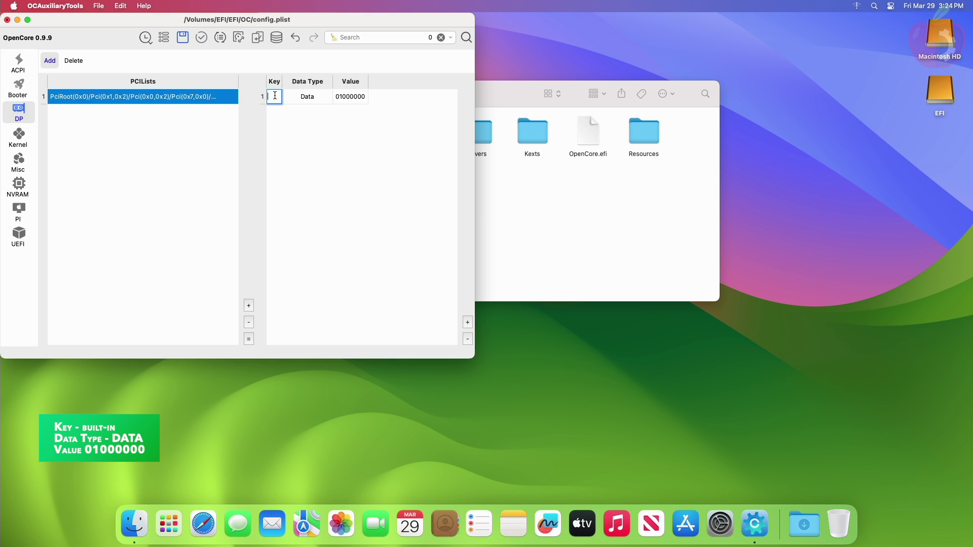
type("buil")
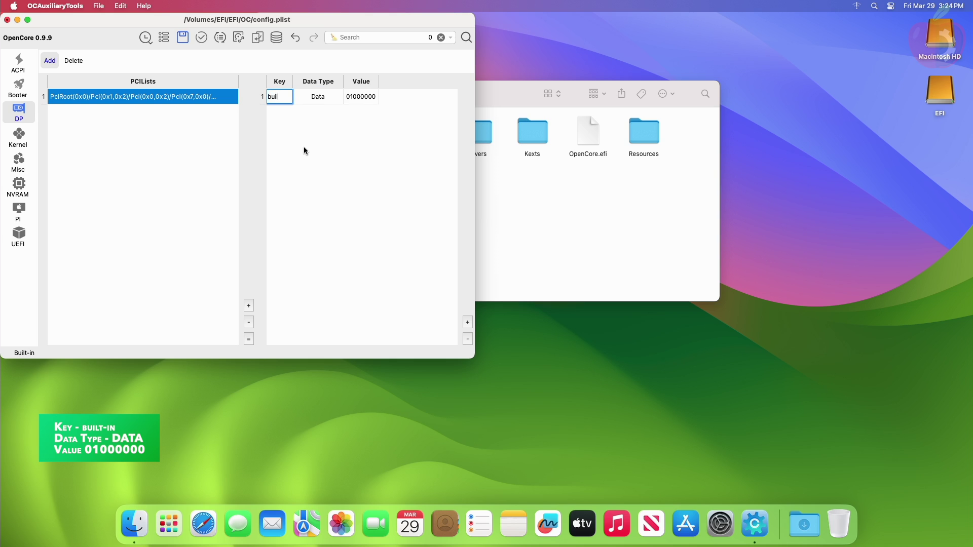
type("t-in")
key("Return")
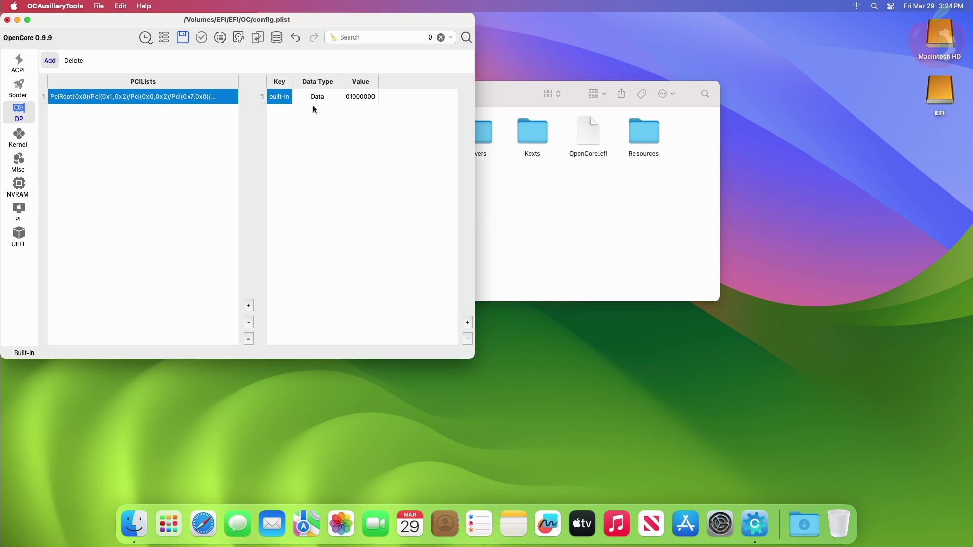
Step: Save config.plist on closing and move oldConfig.plist to the Trash
left_click(7, 20)
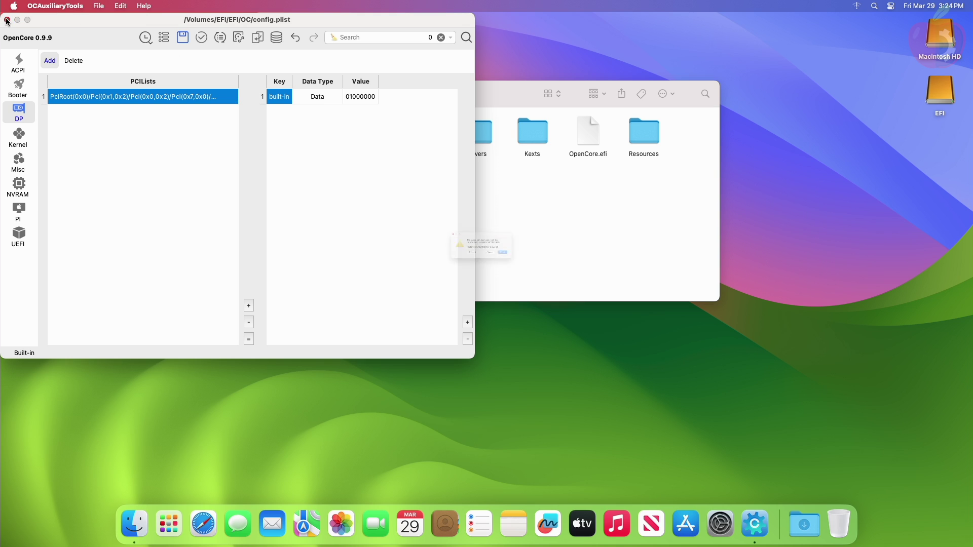
left_click(547, 270)
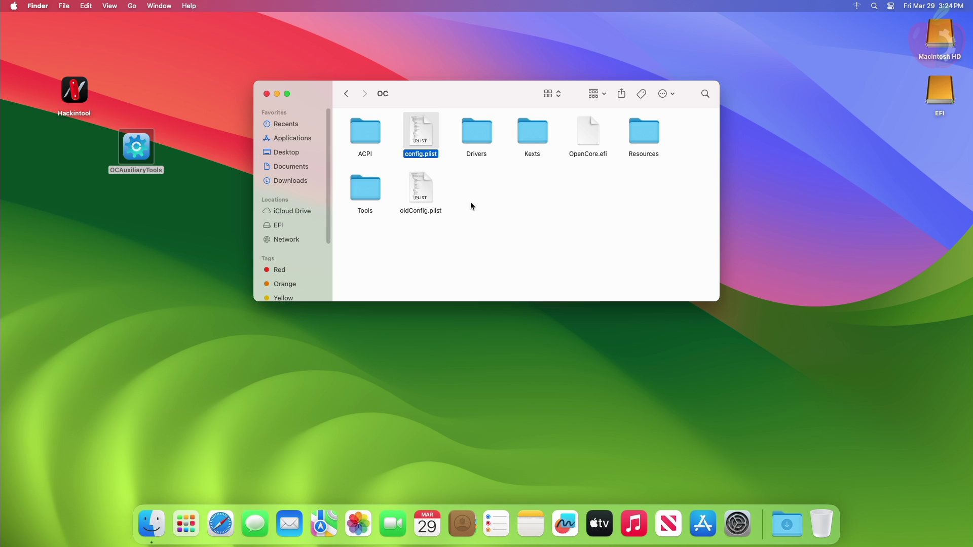
right_click(420, 190)
left_click(447, 220)
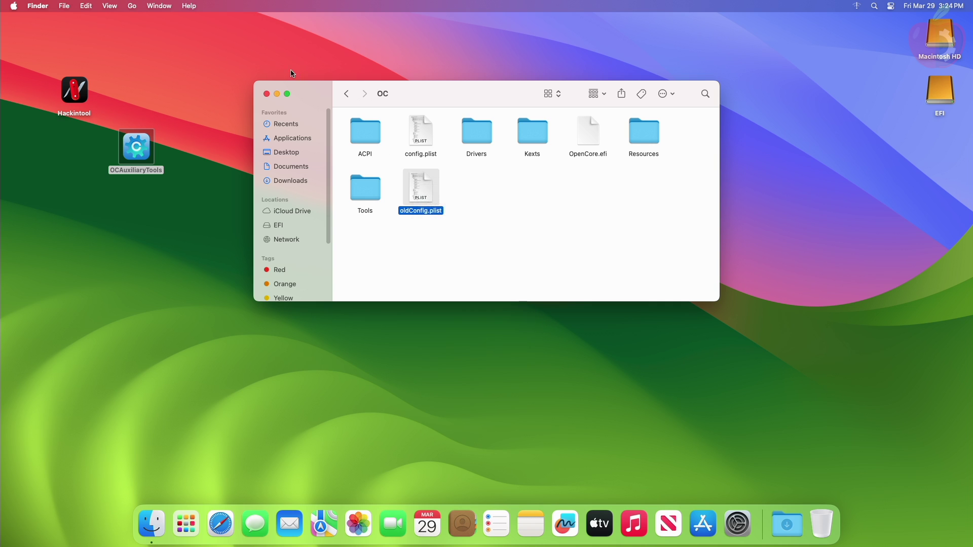
Step: Close the OC folder window and permanently empty the Trash
left_click(266, 94)
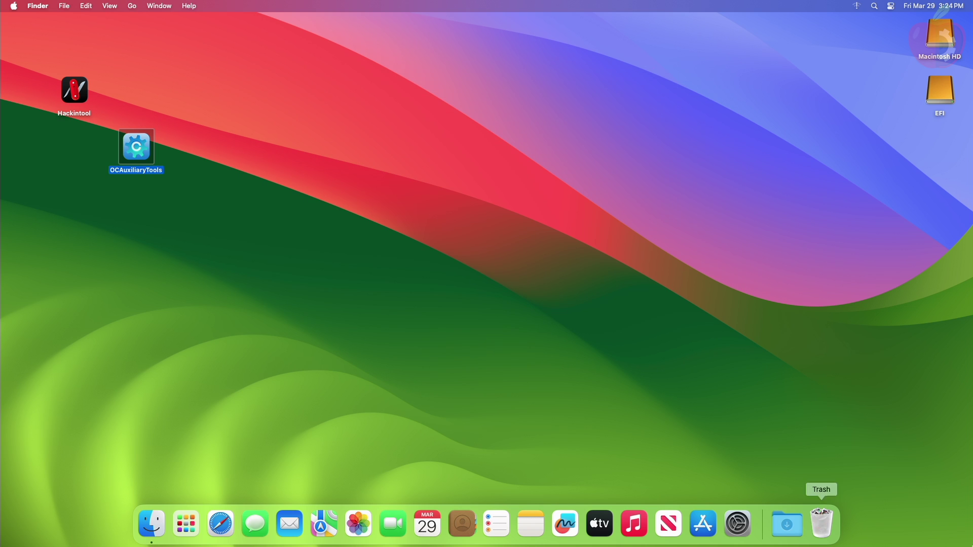
right_click(820, 524)
left_click(834, 486)
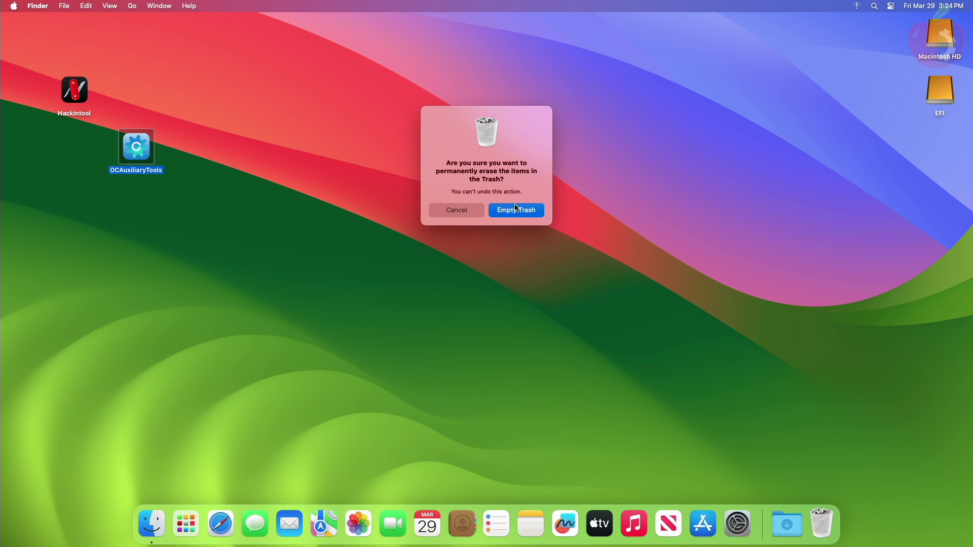
left_click(517, 211)
Step: Eject the EFI volume and restart the Mac from the Apple menu
right_click(939, 93)
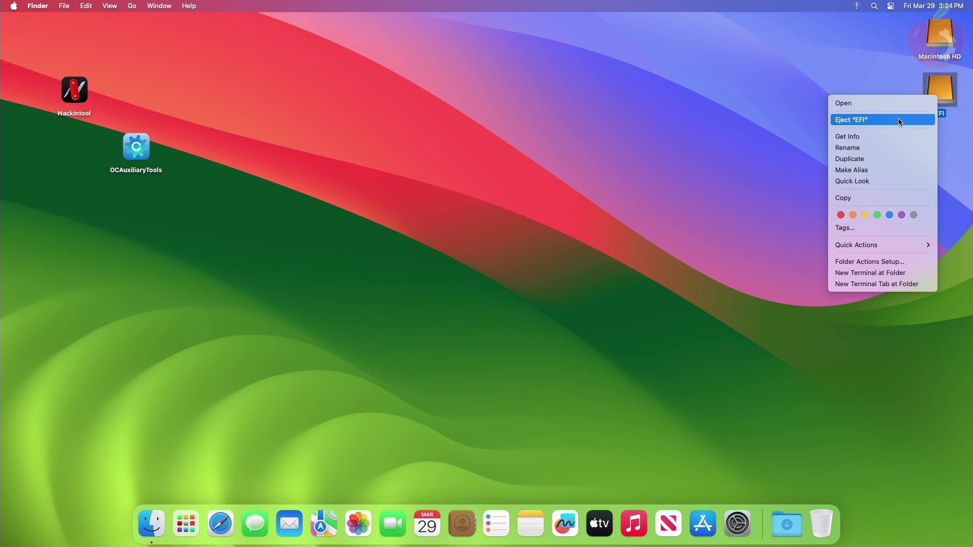
left_click(750, 141)
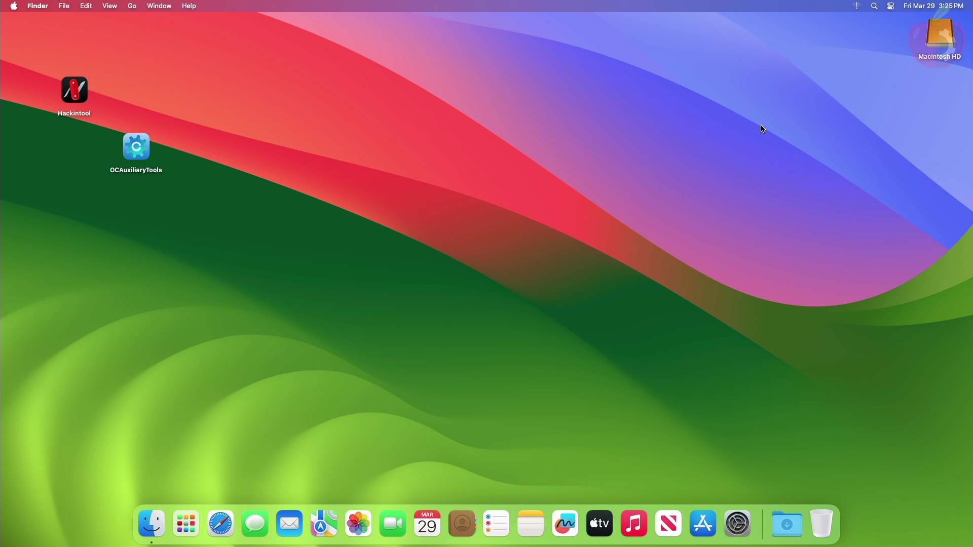
left_click(13, 5)
left_click(30, 96)
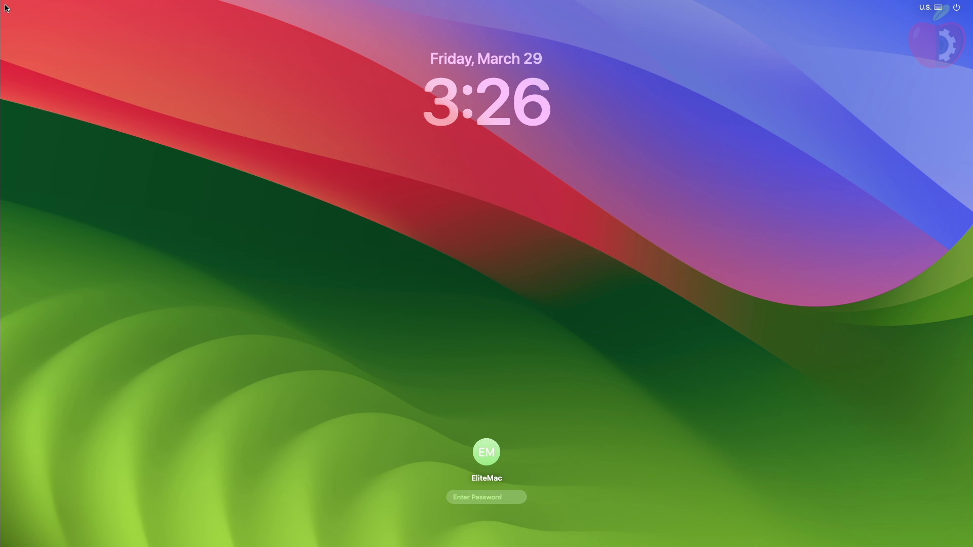
type("•••")
type("•")
Step: Submit the account password at the login screen
key("Return")
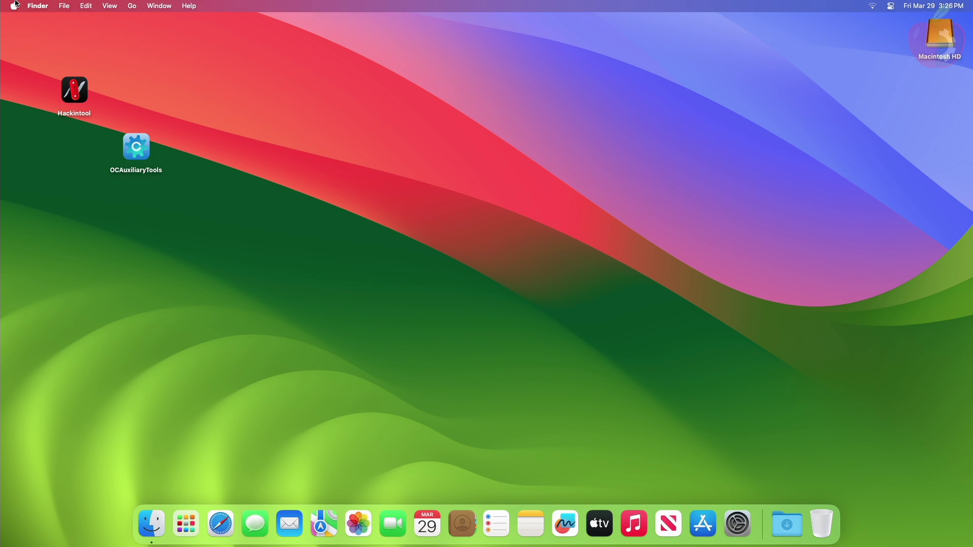
left_click(81, 87)
double_click(81, 87)
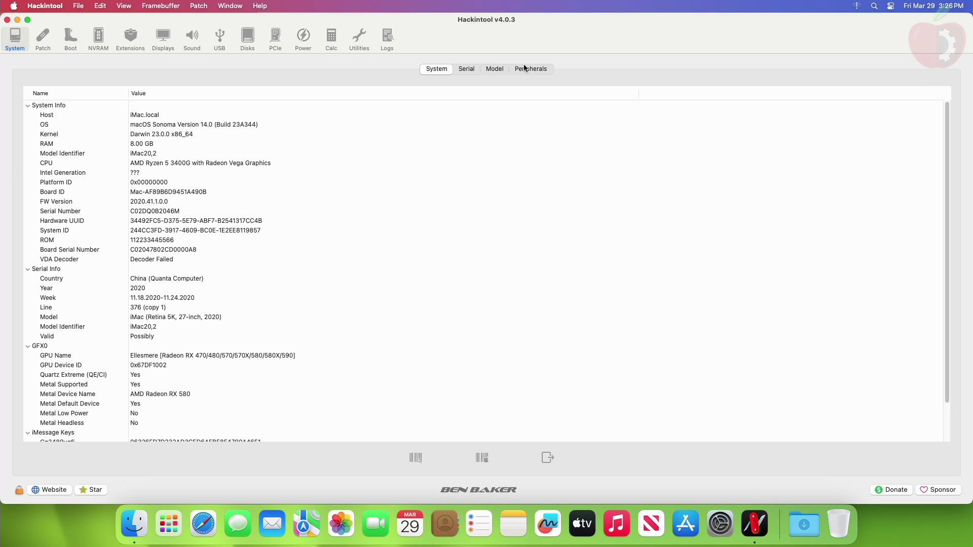
left_click(530, 70)
left_click(894, 108)
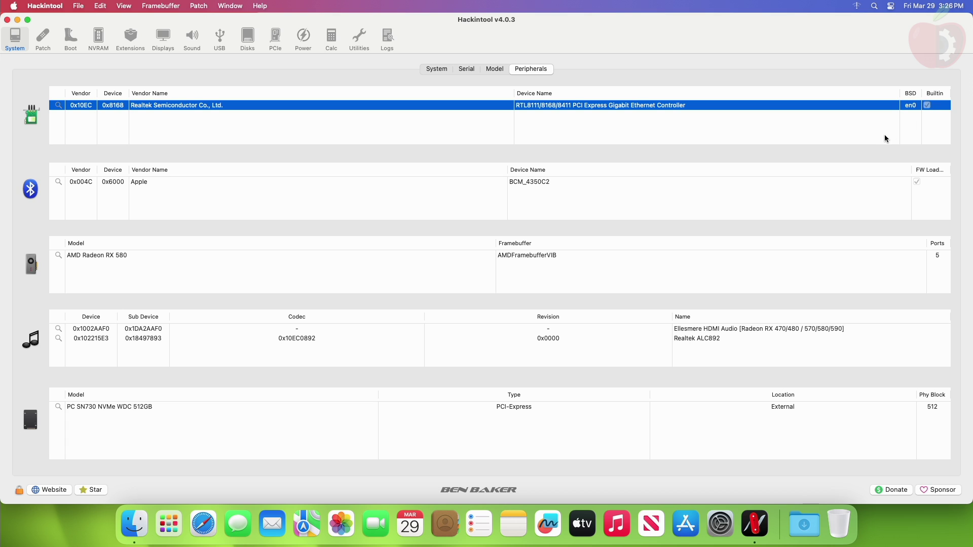
key("super+q")
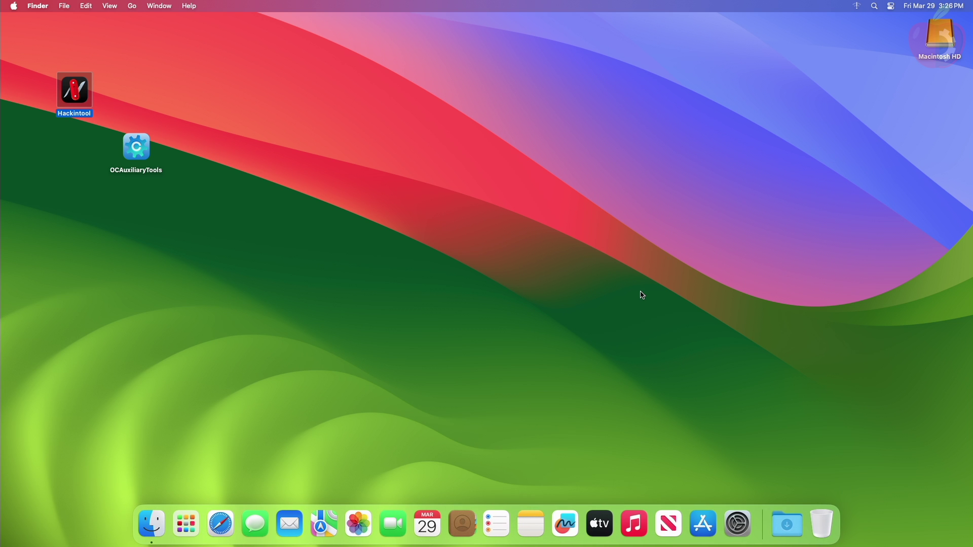
left_click(644, 294)
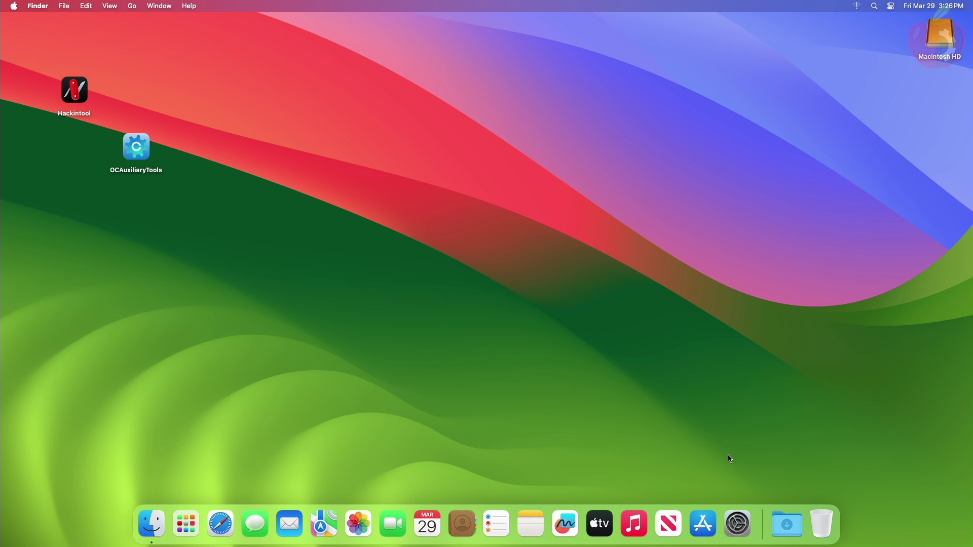
Step: Open System Settings from the Dock and submit the Apple ID email and password
left_click(736, 523)
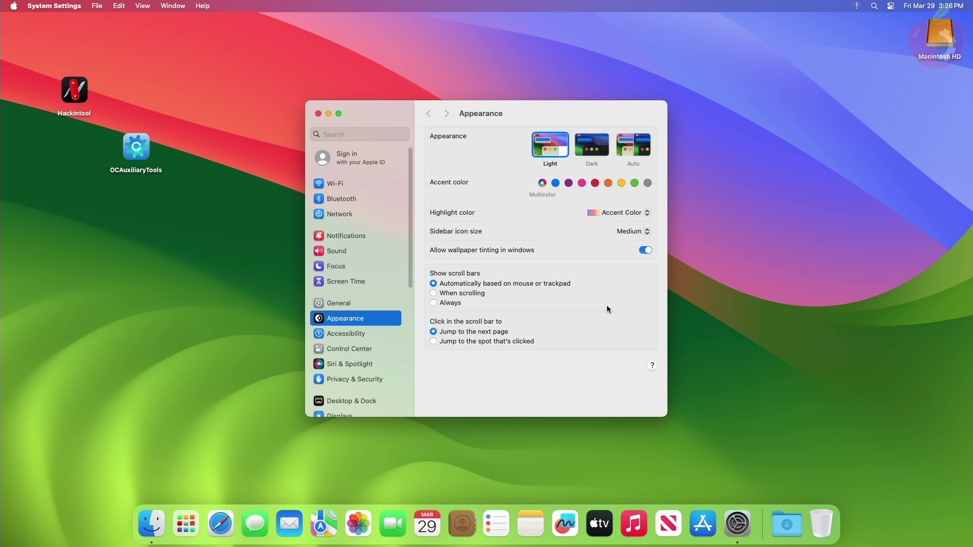
left_click(379, 162)
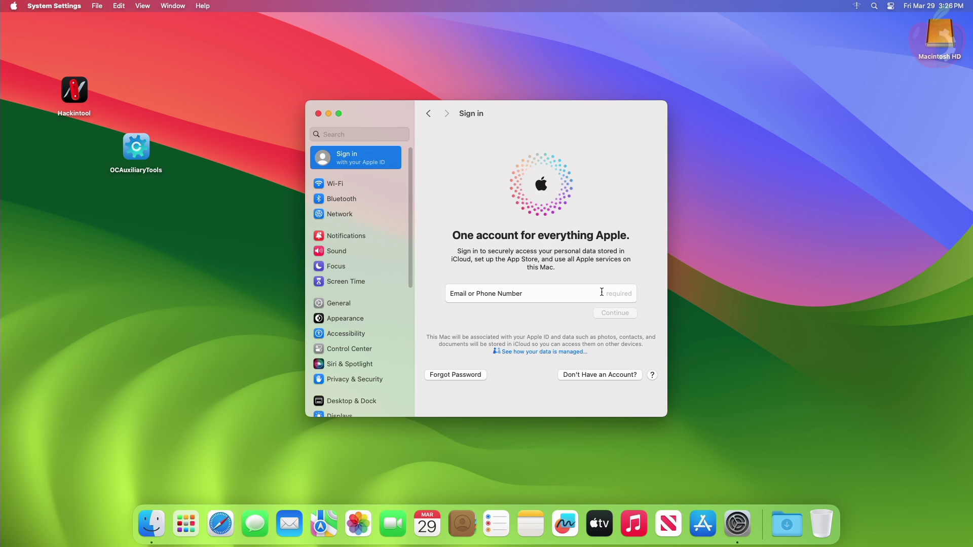
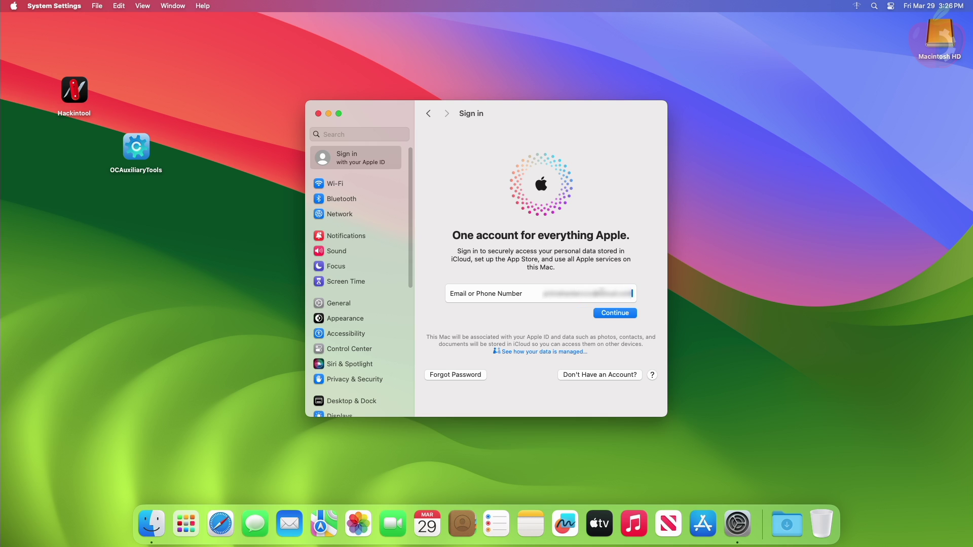
key("Return")
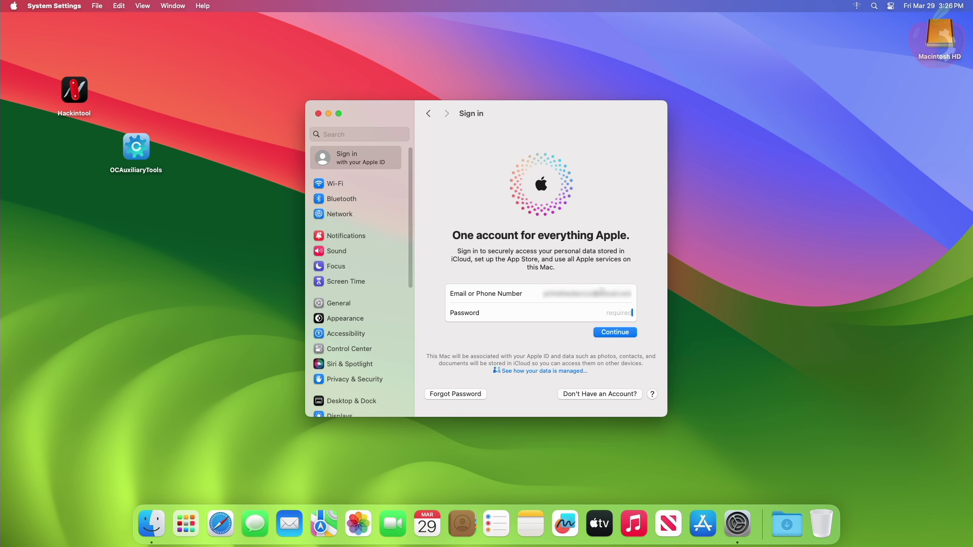
key("Return")
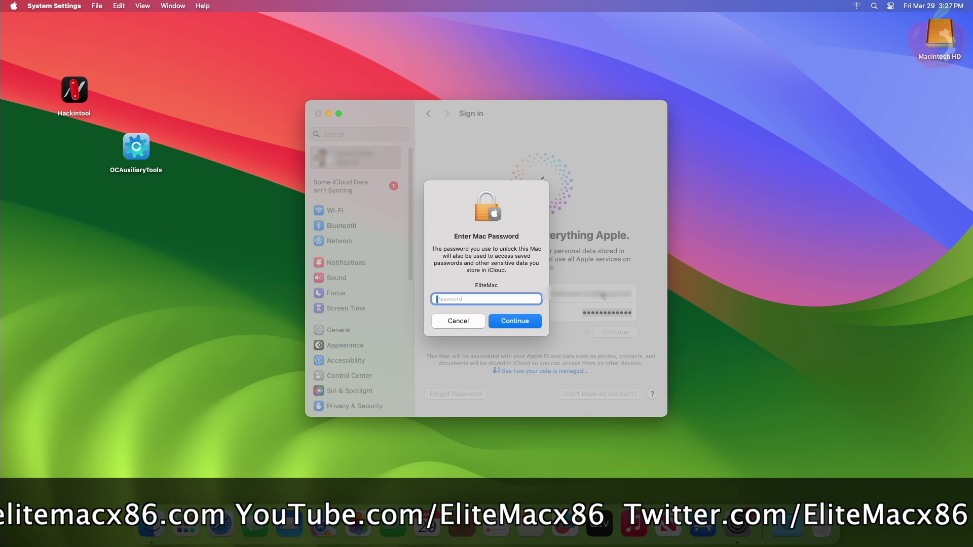
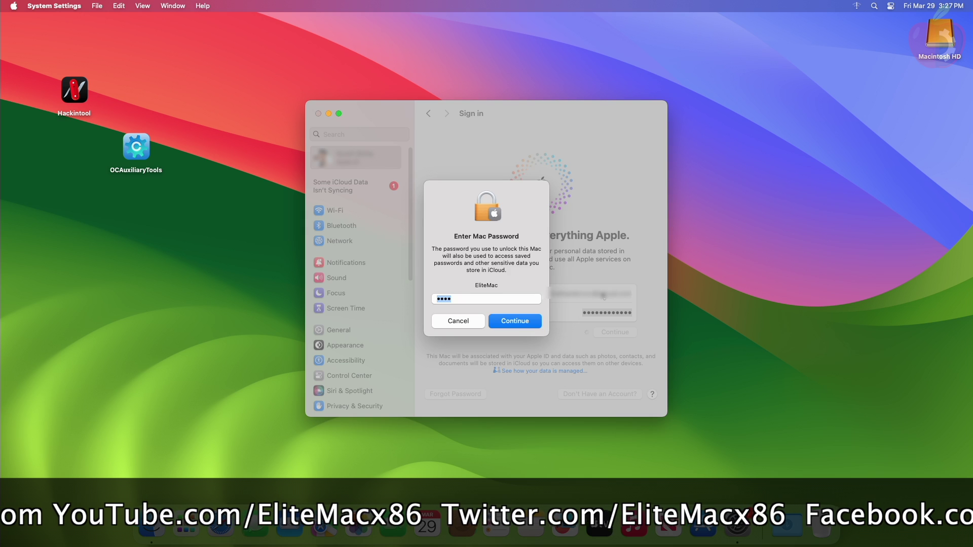
Step: Confirm the Mac password and allow Find My Mac to use location
key("Return")
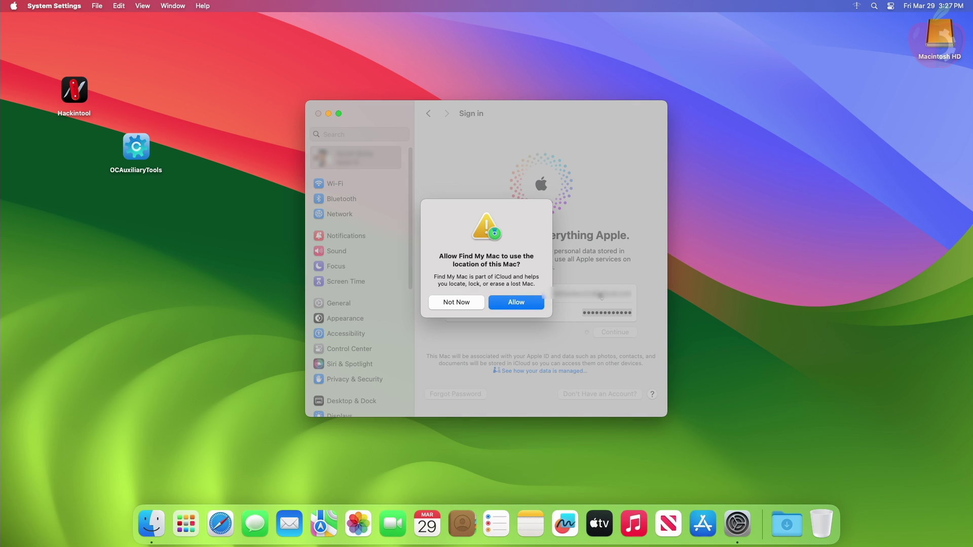
left_click(503, 301)
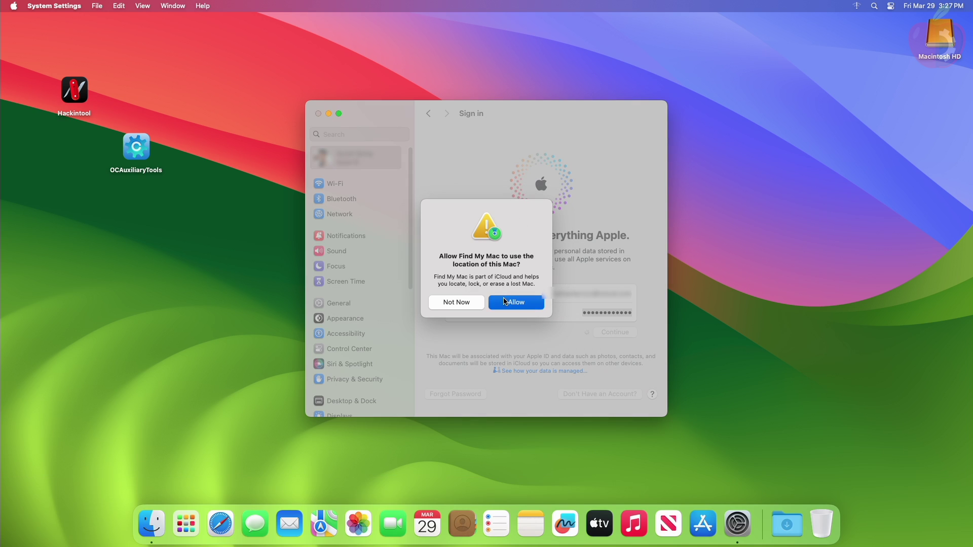